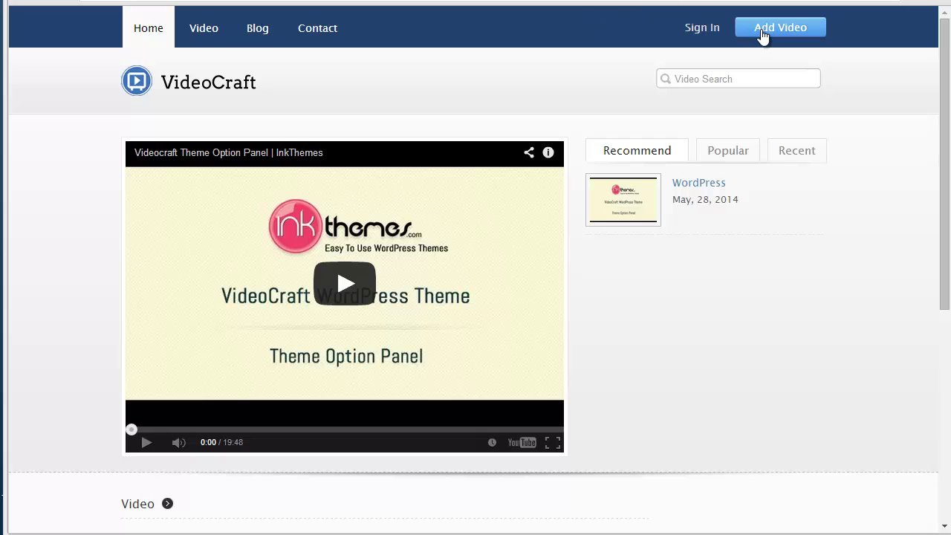
# Step: Go to Add Video and sign in with the visitor's user name and password
pyautogui.click(761, 34)
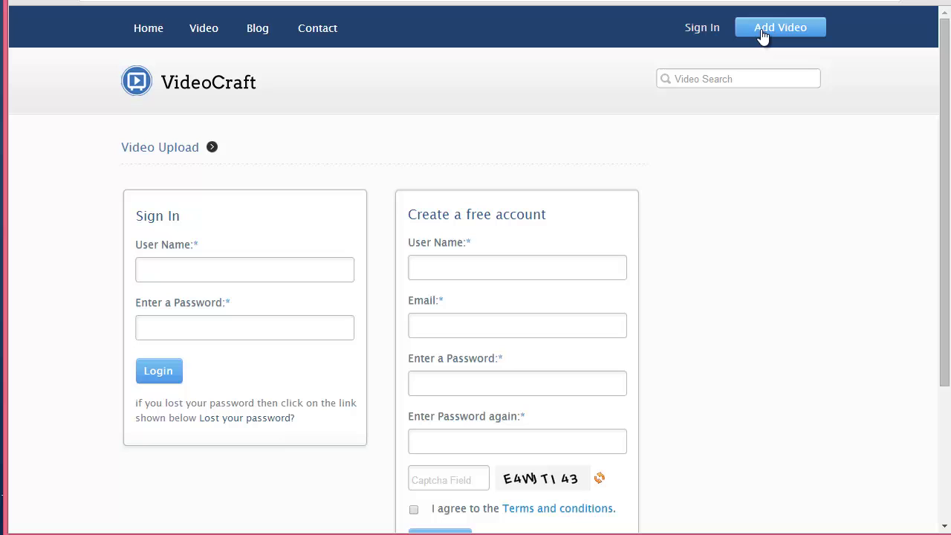
pyautogui.moveTo(944, 79); pyautogui.dragTo(947, 105)
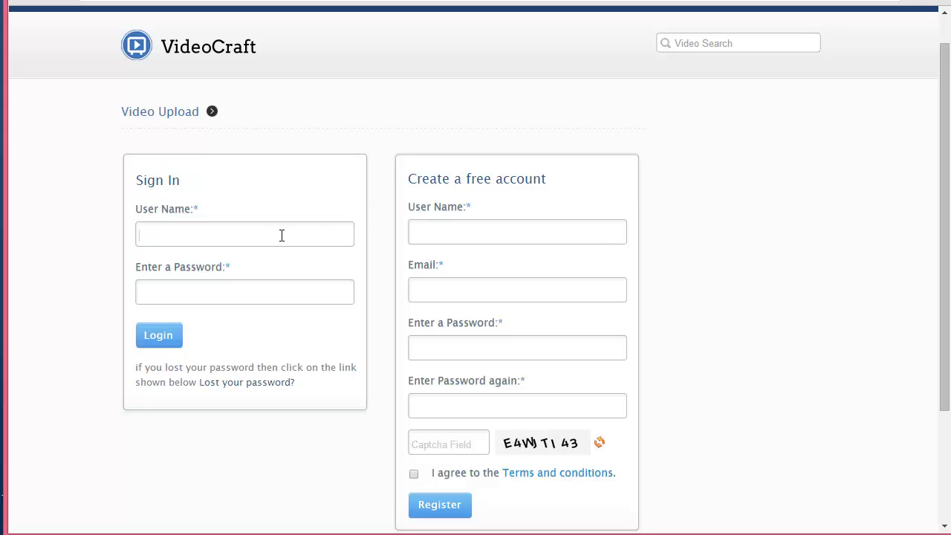
pyautogui.write('reshma******')
pyautogui.press('Return')
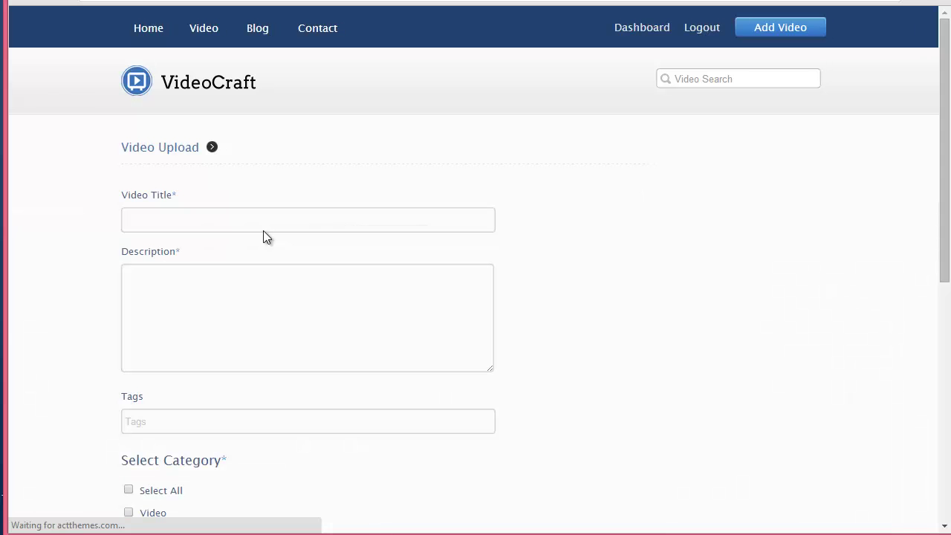
# Step: Enter title 'Despicable Me-Best of Agnes', paste the description, and add tags 'Despicable Me, Agnes'
pyautogui.moveTo(947, 166); pyautogui.dragTo(947, 198)
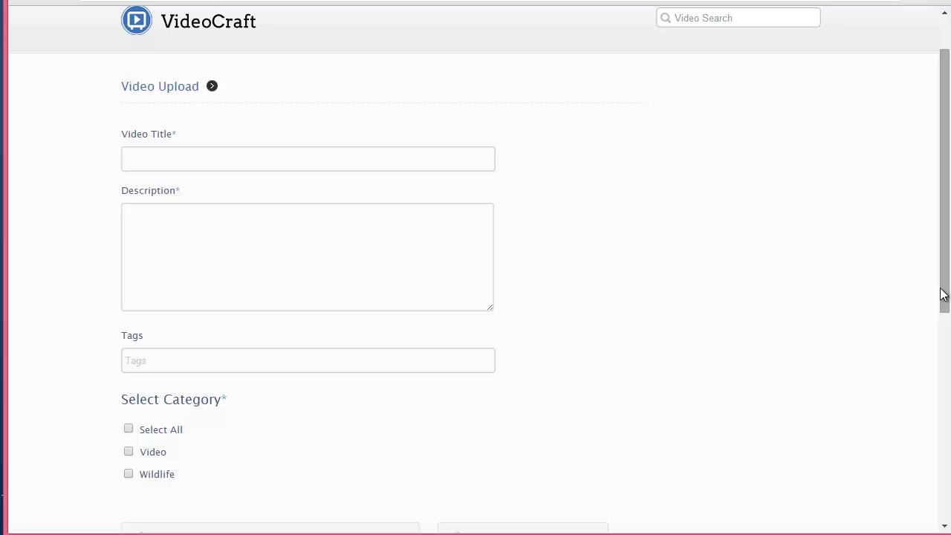
pyautogui.moveTo(943, 295); pyautogui.dragTo(913, 236)
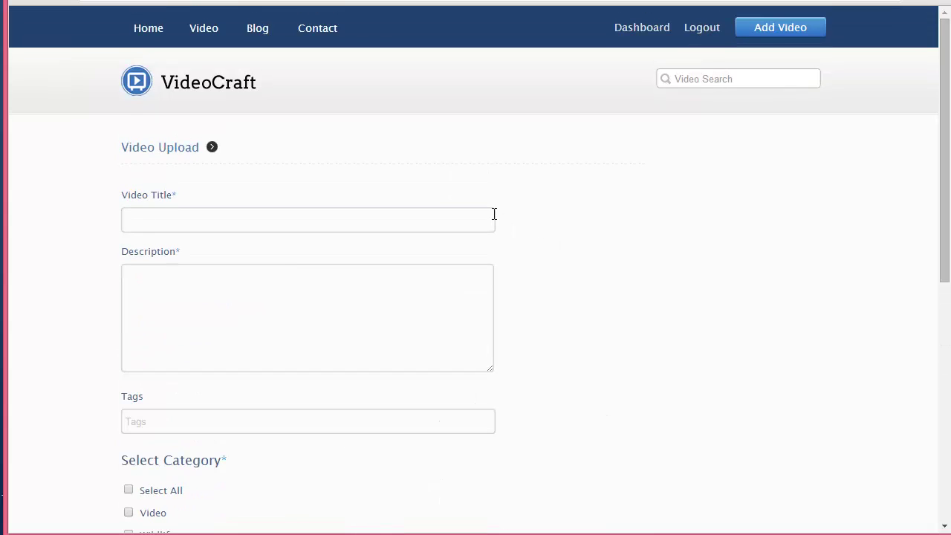
pyautogui.write('Despicable Me-Best of Agnes')
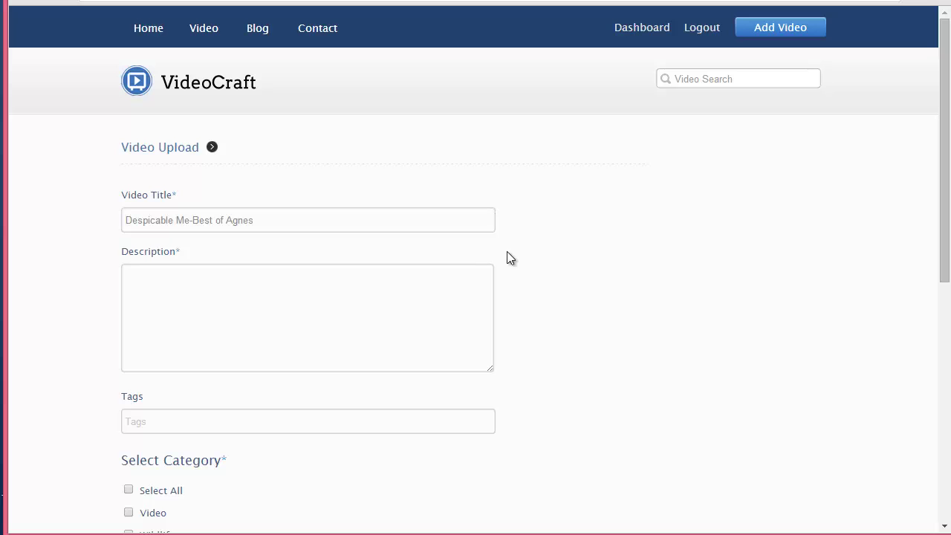
pyautogui.click(481, 282)
pyautogui.write('clips of the cutest little girl from DESPICABLE ME')
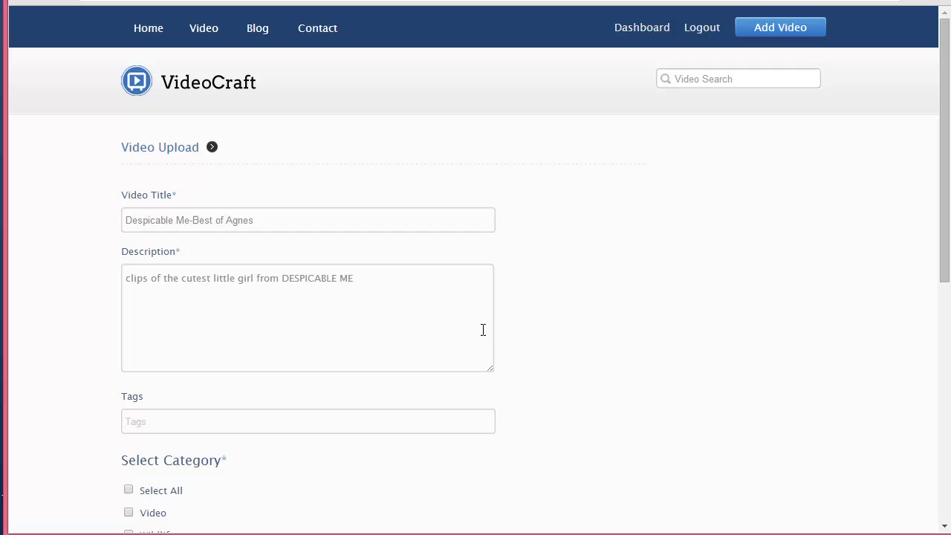
pyautogui.click(480, 417)
pyautogui.write('Despicable Me, Agnes')
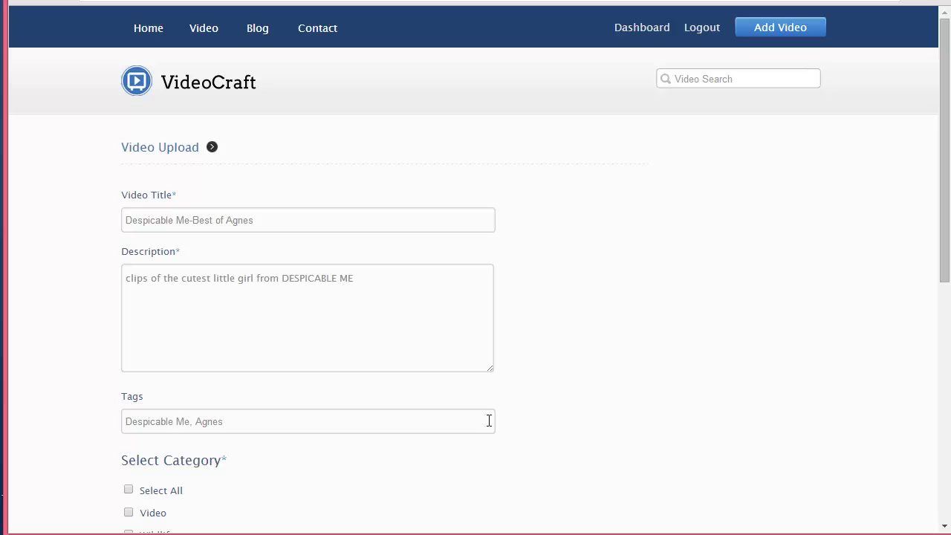
pyautogui.scroll(-3, 950, 298)
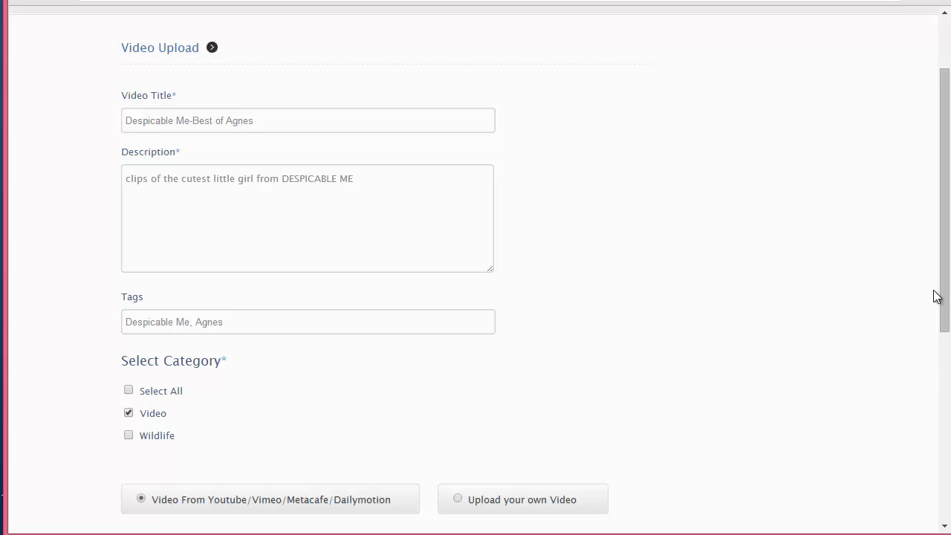
# Step: Paste the clip's YouTube URL into the Video Link field and try submitting for review
pyautogui.moveTo(947, 304); pyautogui.dragTo(948, 434)
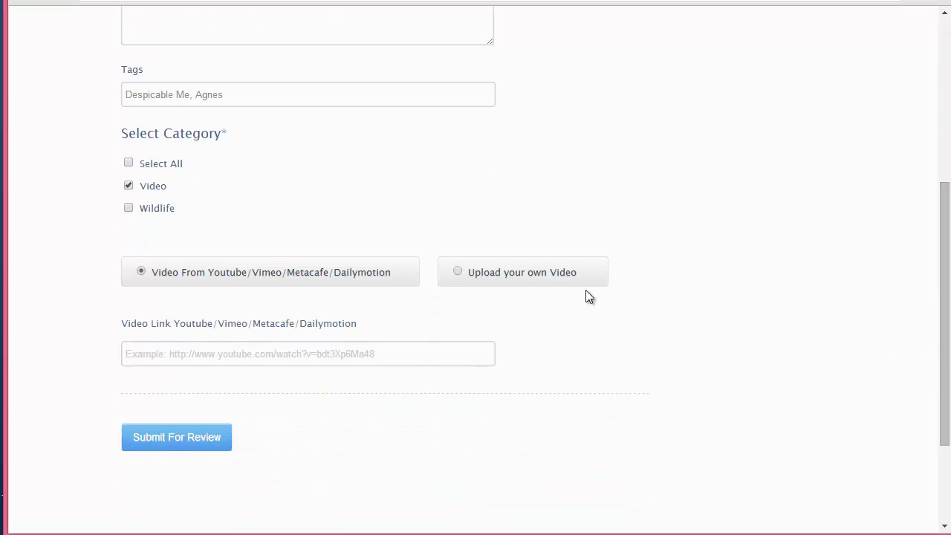
pyautogui.click(404, 362)
pyautogui.write('https://www.youtube.com/watch?v=LySyZg8pCDI')
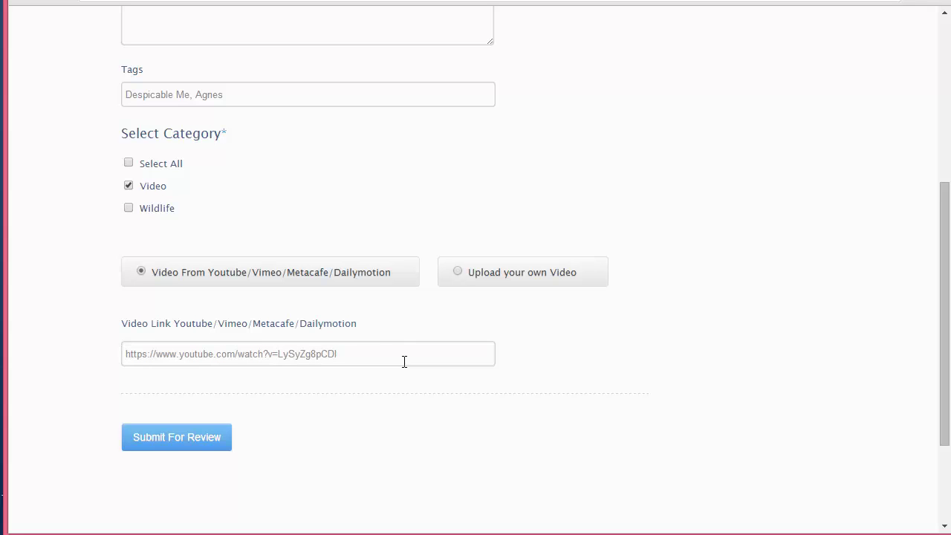
pyautogui.click(176, 439)
# Step: Submit the video for admin review, then log out of the visitor account
pyautogui.click(198, 437)
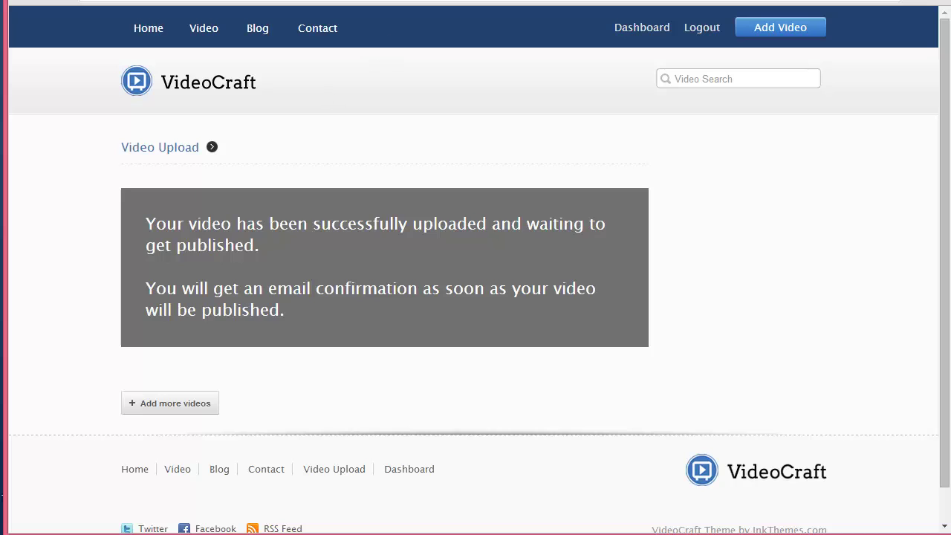
pyautogui.click(710, 34)
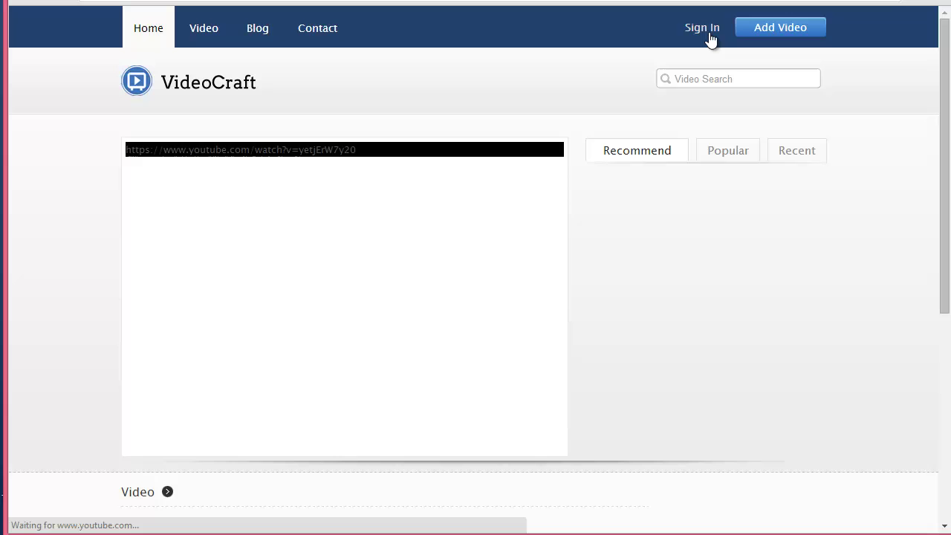
# Step: Sign in with user name 'admin' and the administrator password
pyautogui.click(706, 32)
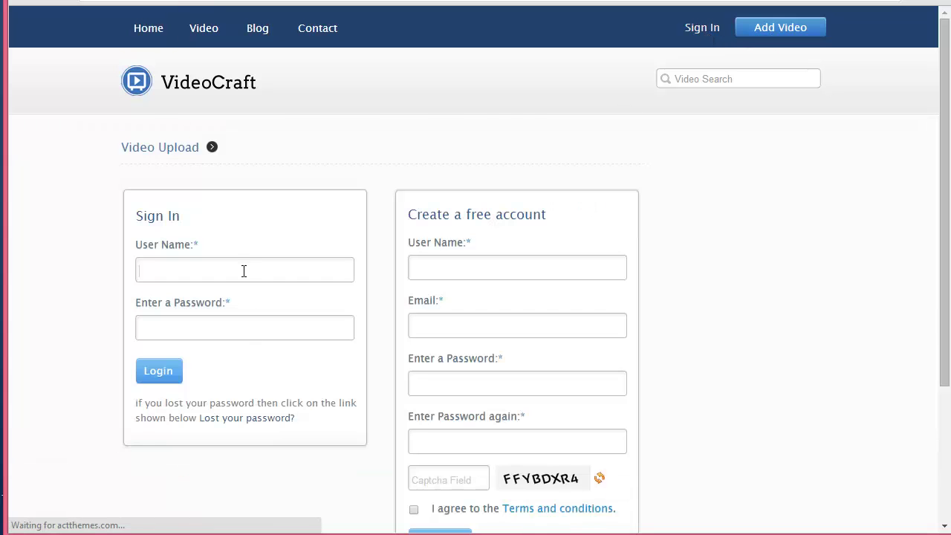
pyautogui.click(244, 271)
pyautogui.write('admin')
pyautogui.press('Tab')
pyautogui.write('pass')
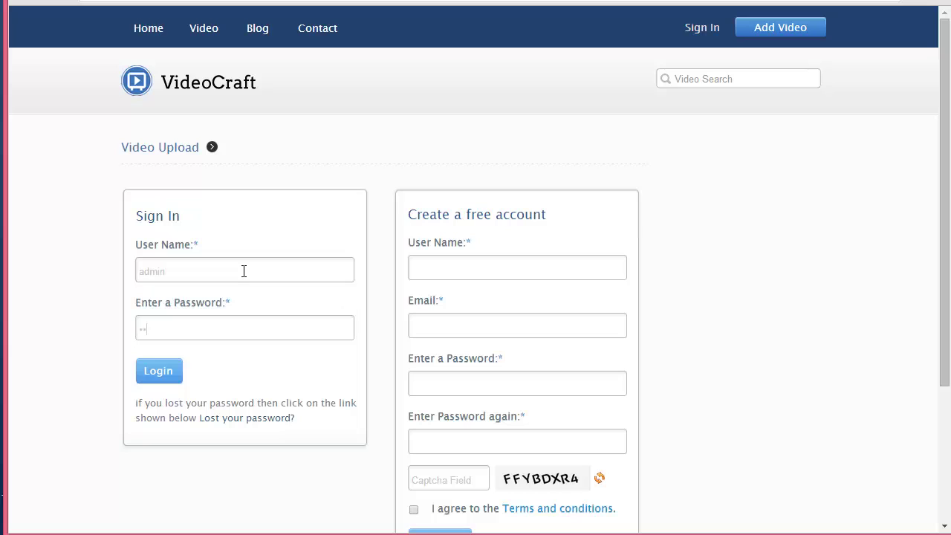
pyautogui.write('wd')
pyautogui.press('Return')
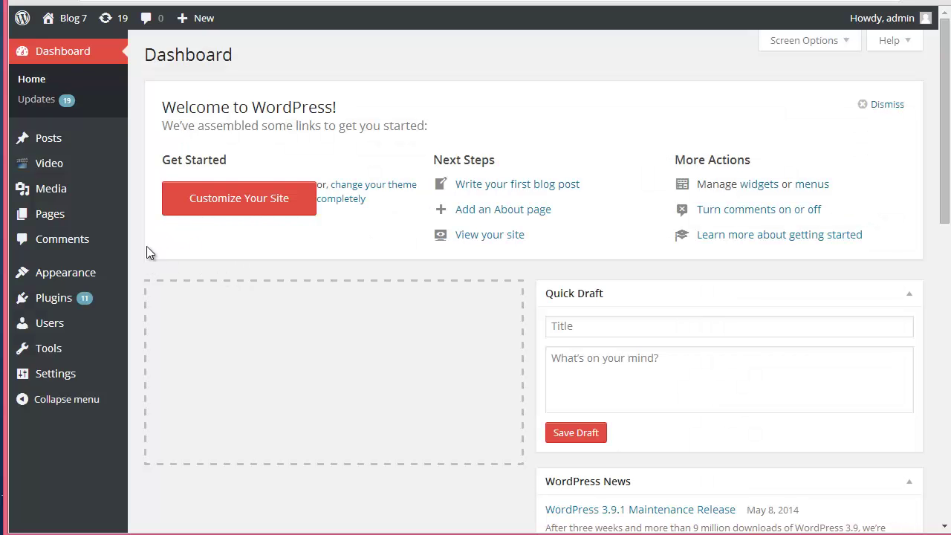
# Step: Publish the pending 'Despicable Me-Best of Agnes' video from the Video list and view its post
pyautogui.click(64, 160)
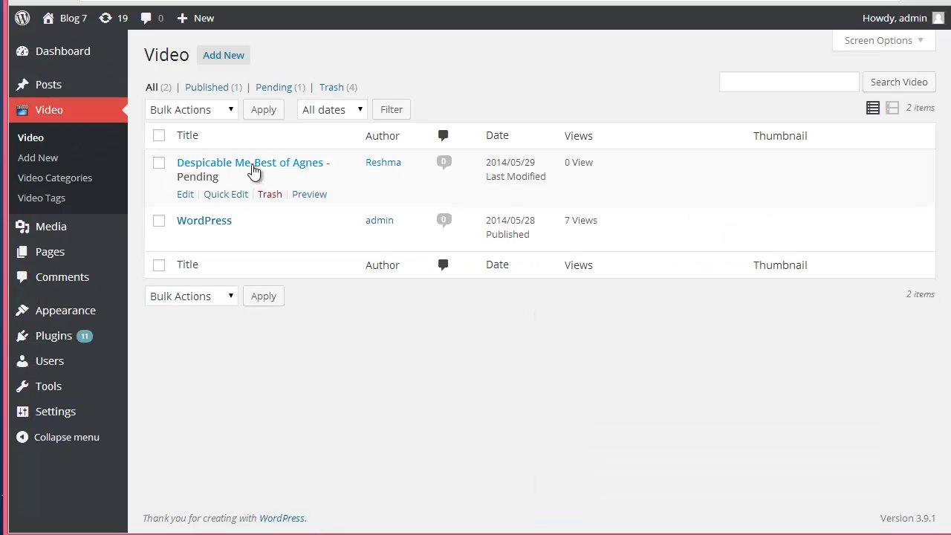
pyautogui.click(184, 195)
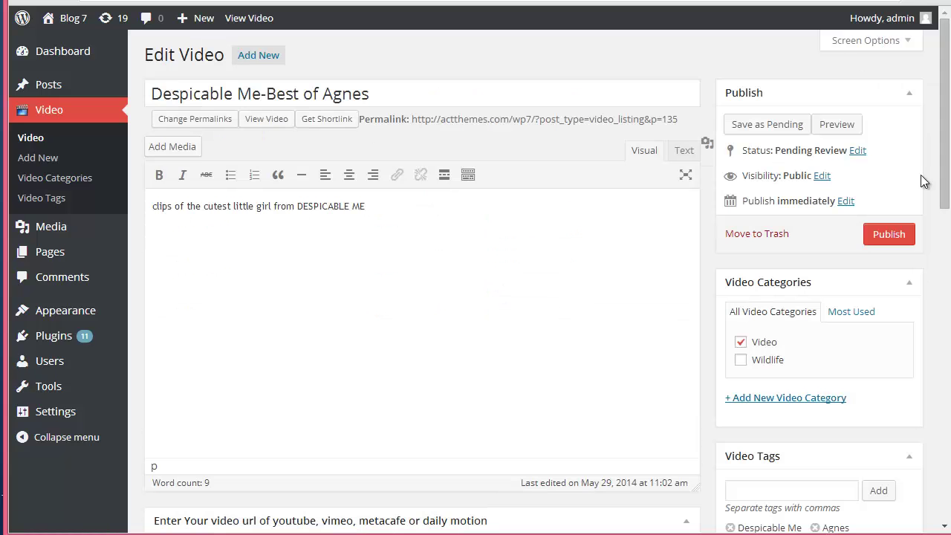
pyautogui.click(897, 234)
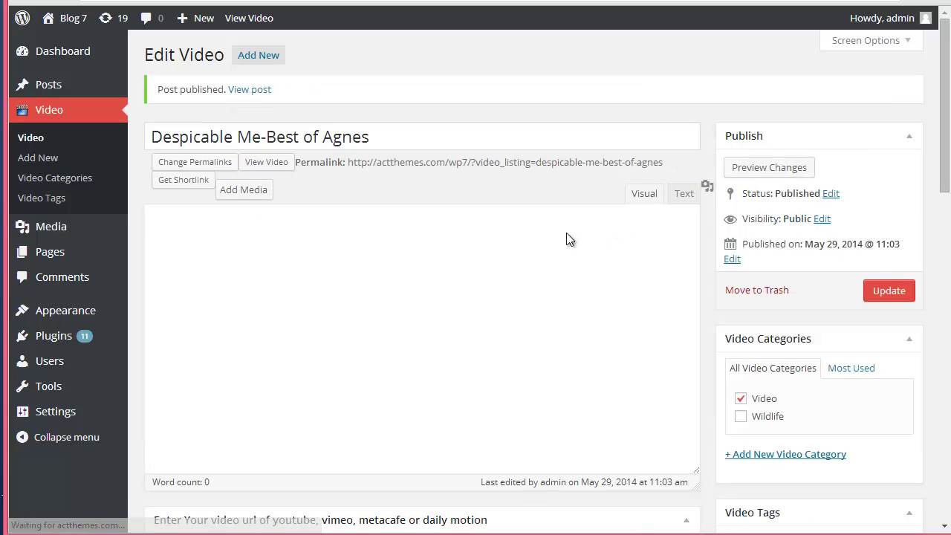
pyautogui.click(249, 85)
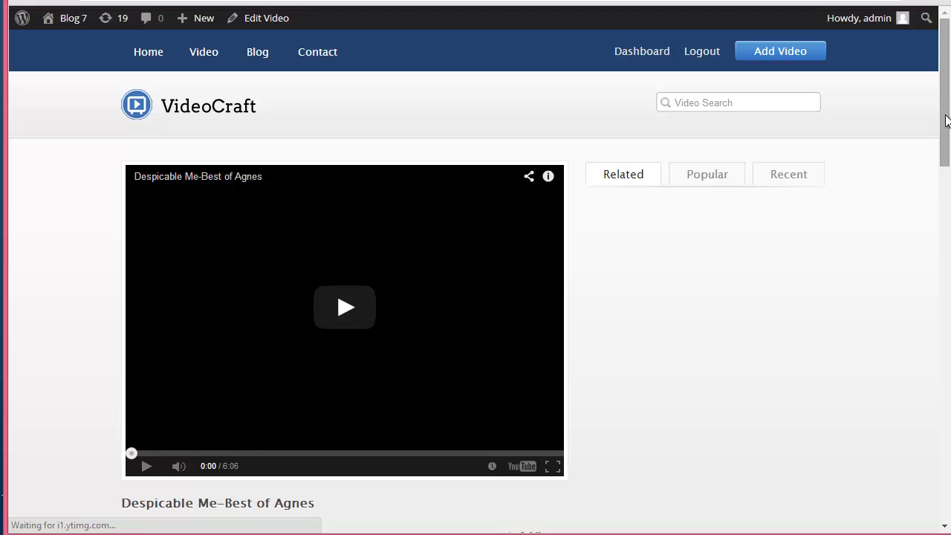
pyautogui.moveTo(947, 120); pyautogui.dragTo(946, 148)
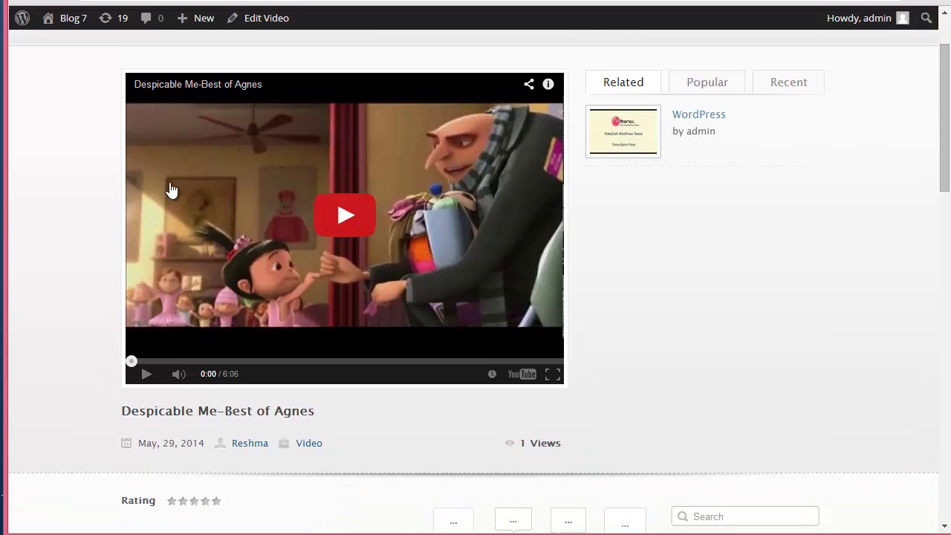
pyautogui.scroll(-3, 533, 227)
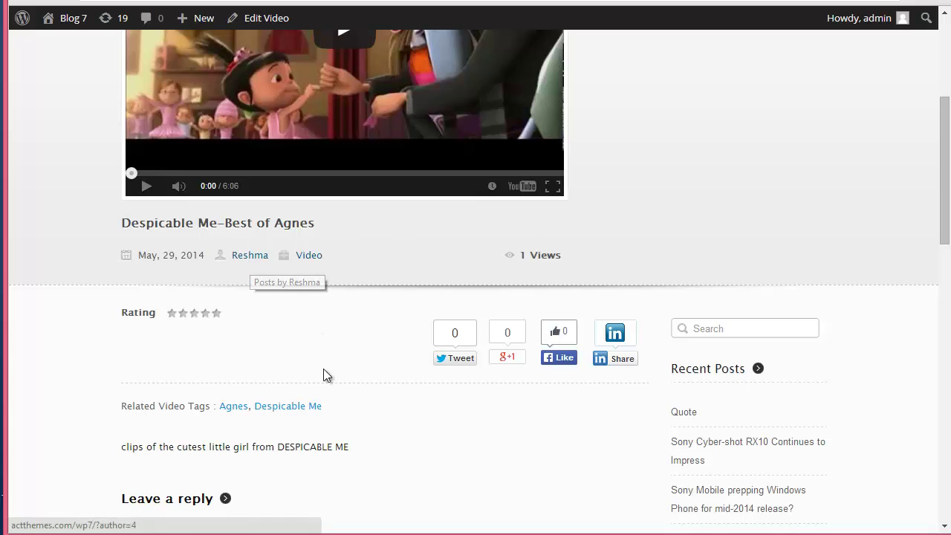
pyautogui.moveTo(351, 448); pyautogui.dragTo(126, 447)
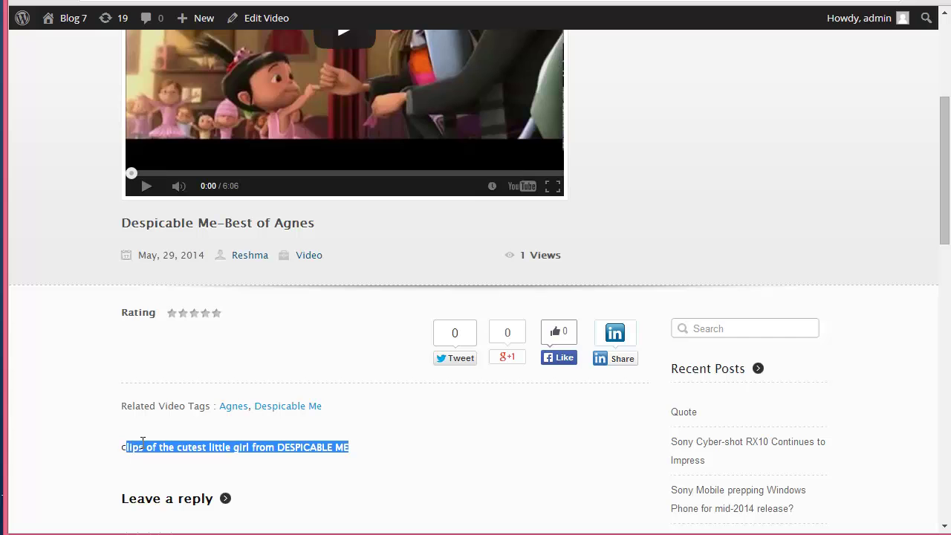
pyautogui.click(342, 416)
pyautogui.scroll(4, 438, 91)
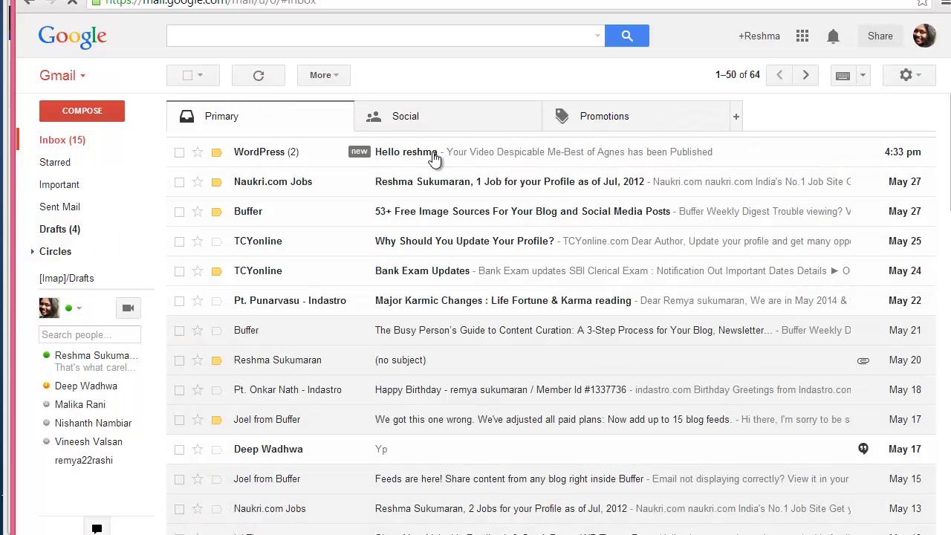
# Step: Open the WordPress 'Hello' email announcing the video was published
pyautogui.click(433, 153)
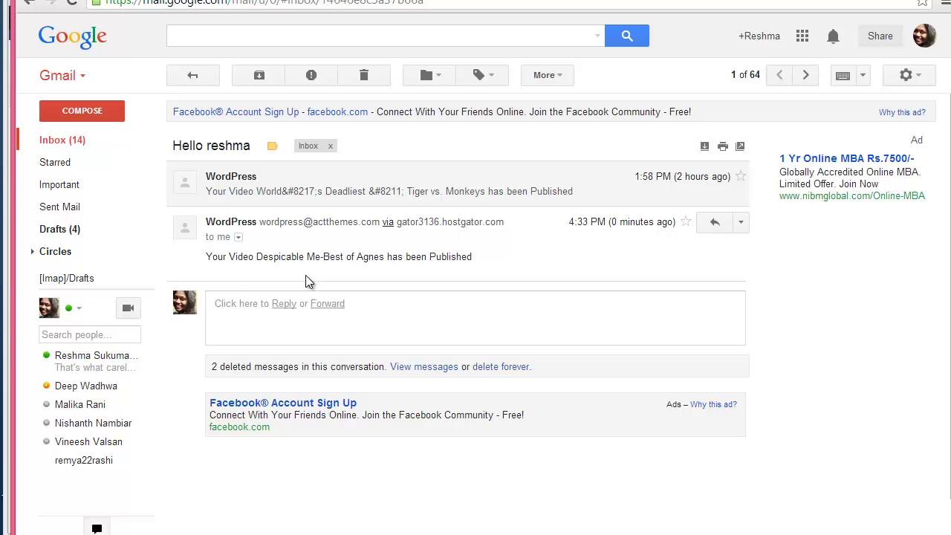